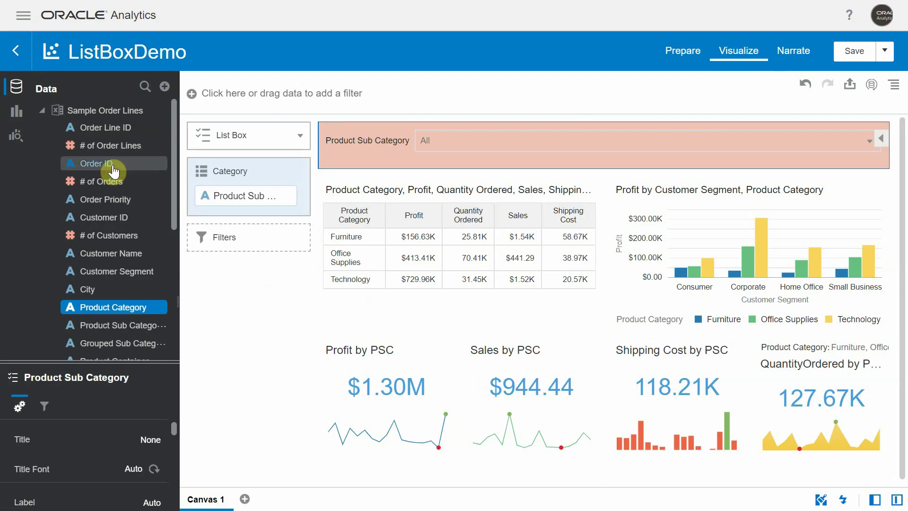
Drop a List Box visualization beside the Product Sub Category one and bind it to Product Category
click(44, 211)
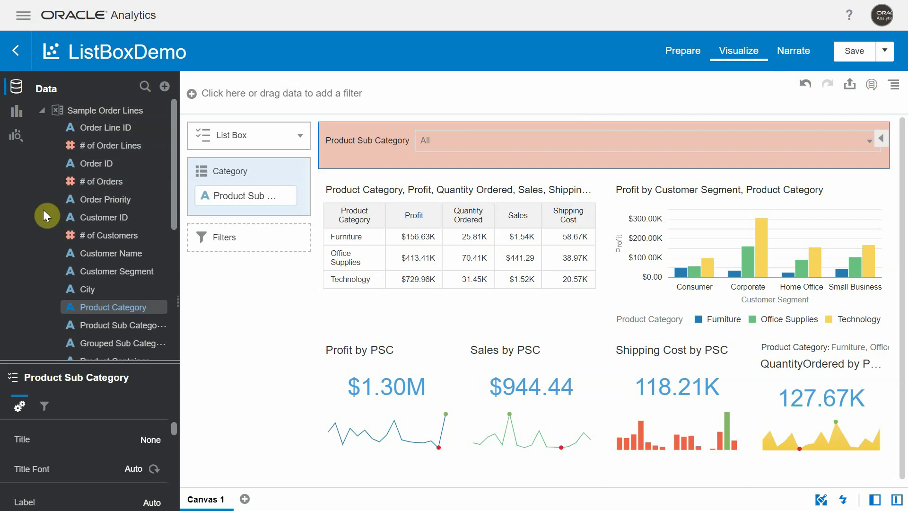
click(19, 114)
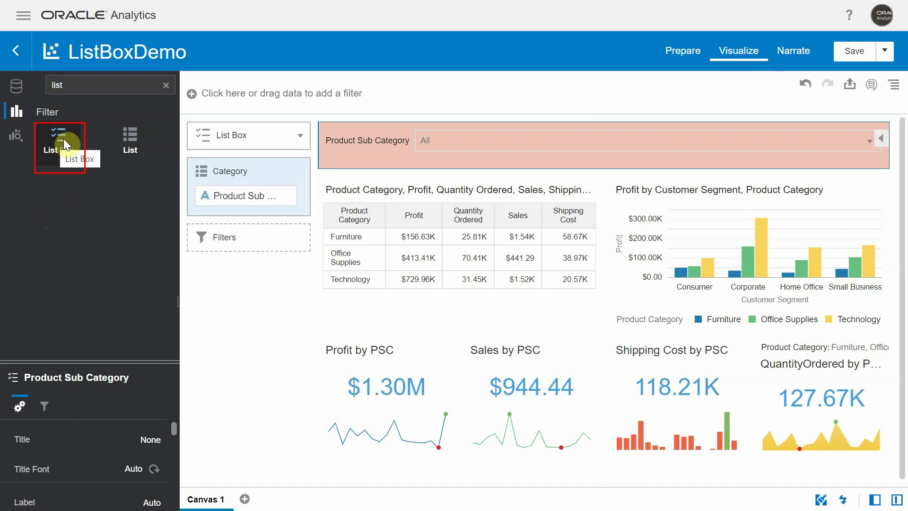
drag(36, 128, 687, 128)
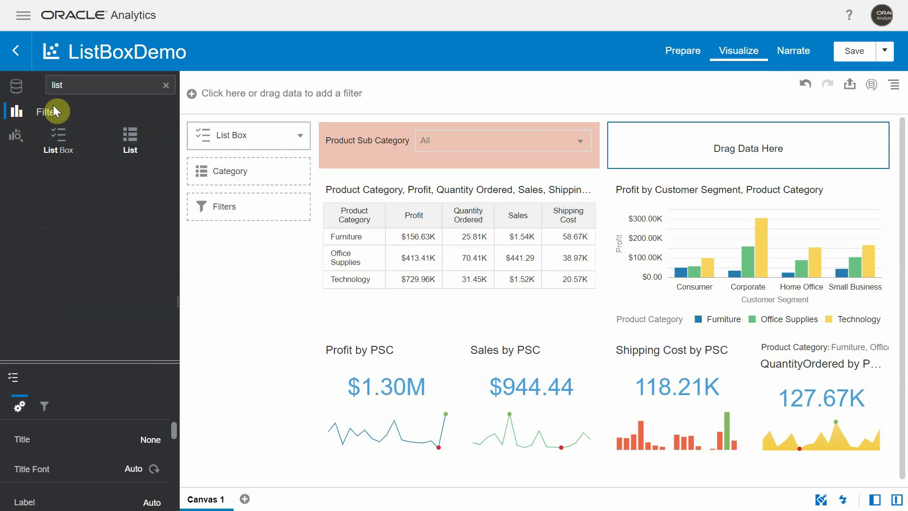
click(17, 87)
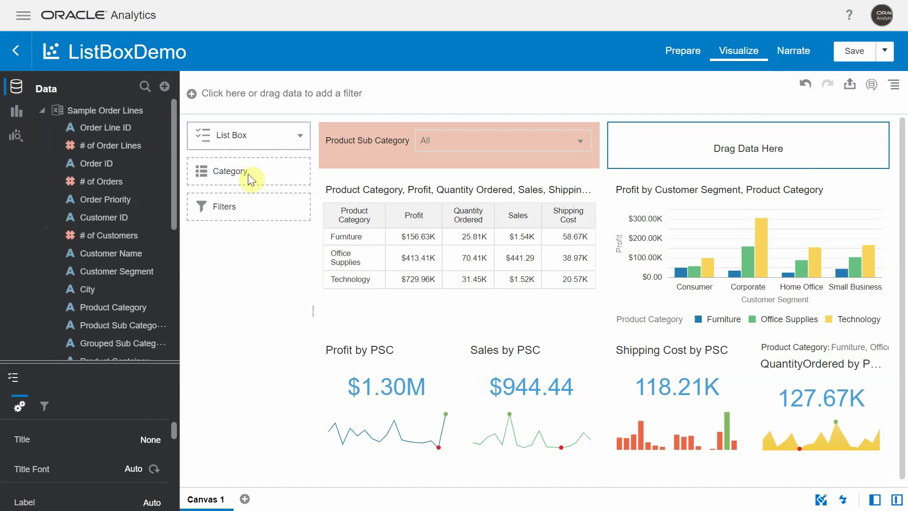
drag(122, 312, 234, 164)
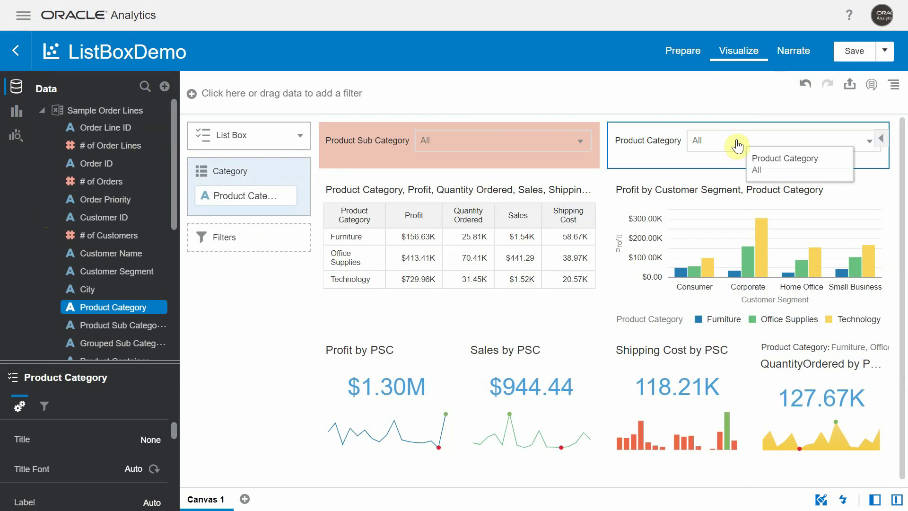
Set the Product Category list box to Furniture and Office Supplies
click(737, 144)
click(722, 204)
click(721, 205)
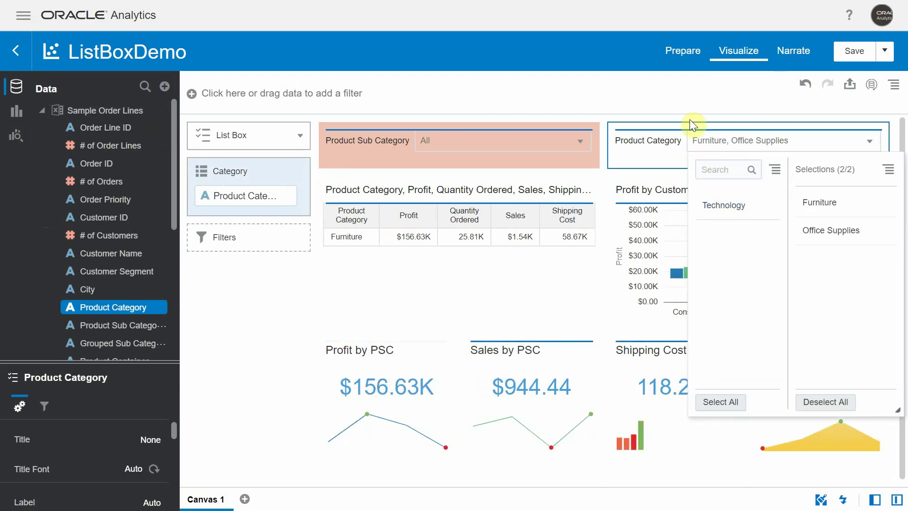
click(683, 100)
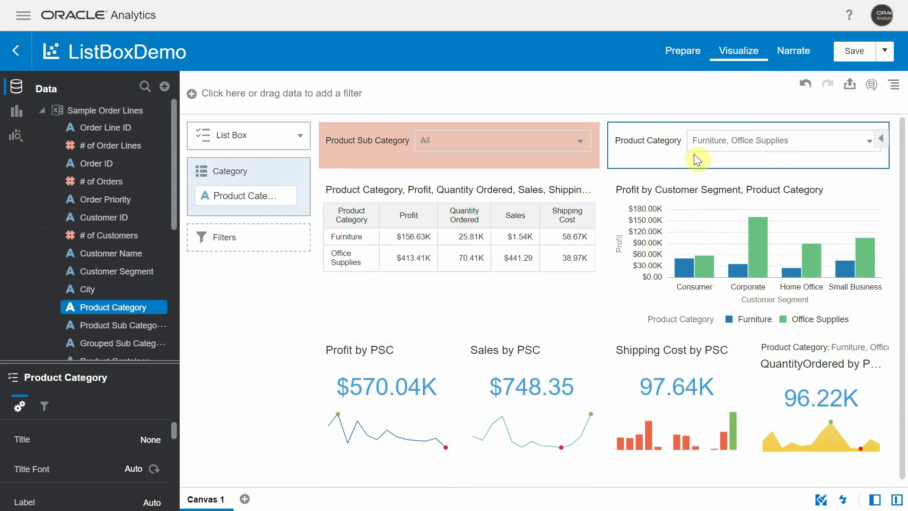
Select the Product Sub Category list box, view its values, and enlarge the properties area
click(537, 164)
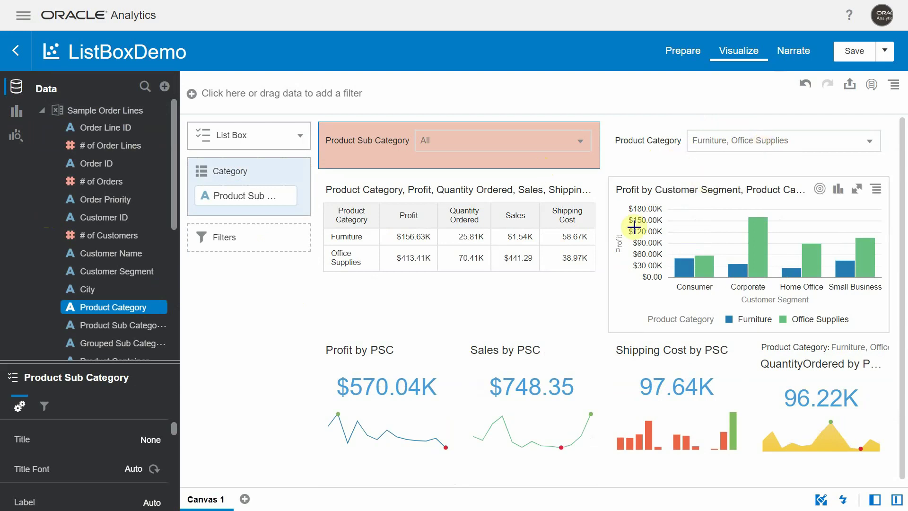
mouse_move(591, 367)
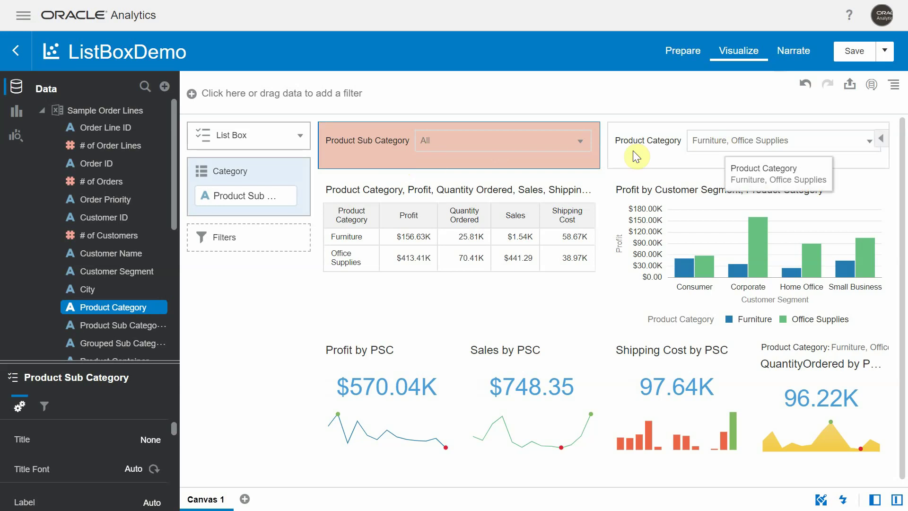
click(577, 141)
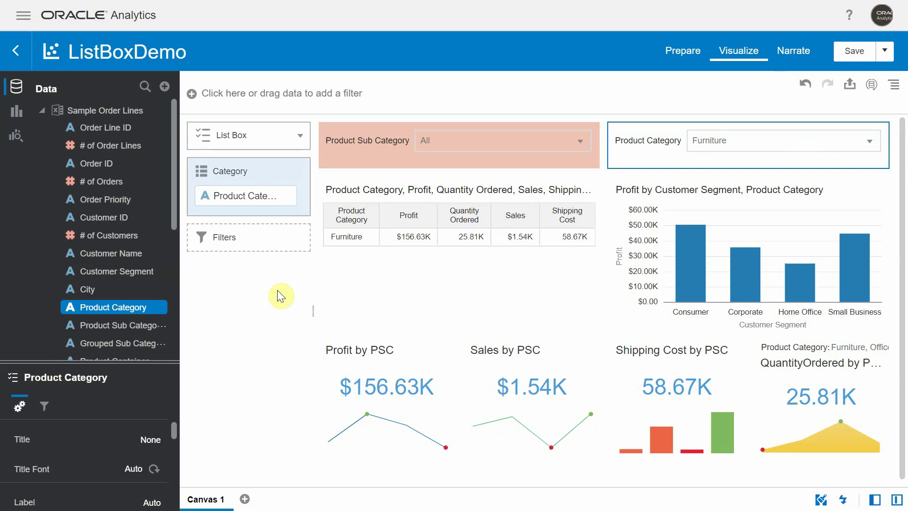
mouse_move(114, 362)
mouse_down()
mouse_move(123, 308)
mouse_move(109, 147)
mouse_up()
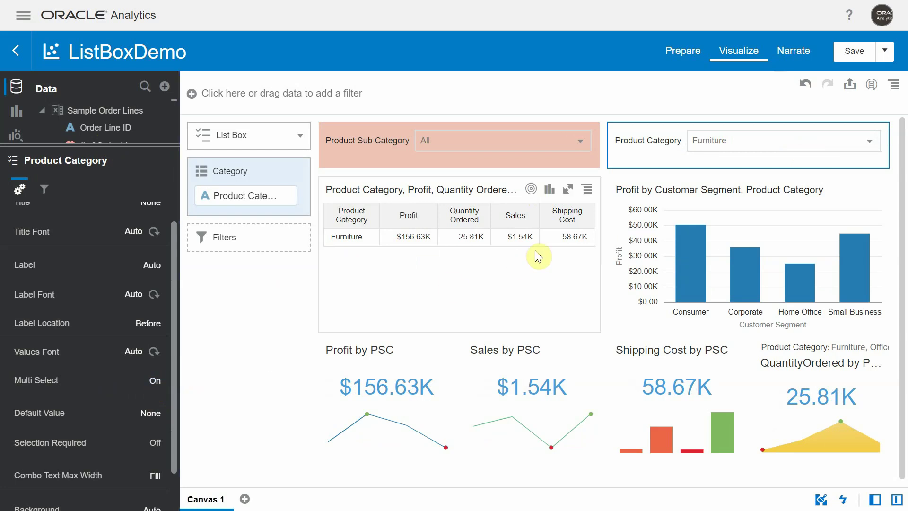
click(734, 147)
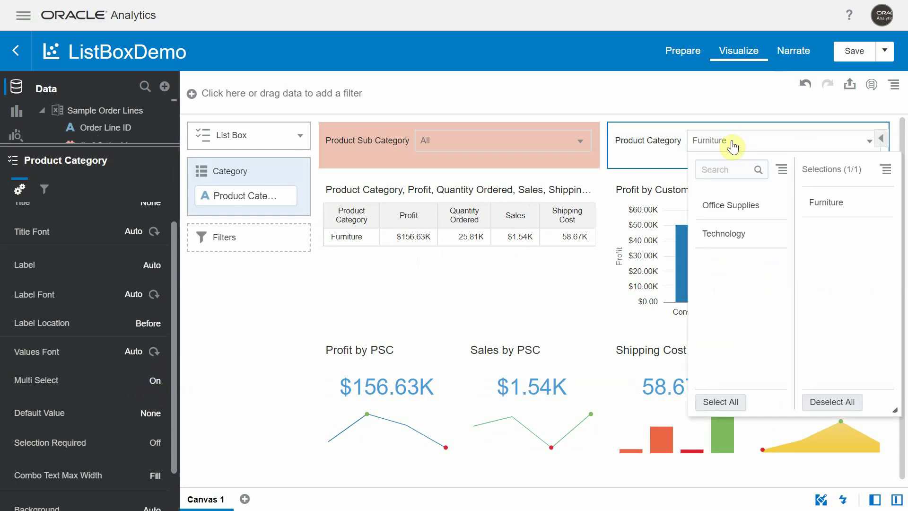
click(725, 208)
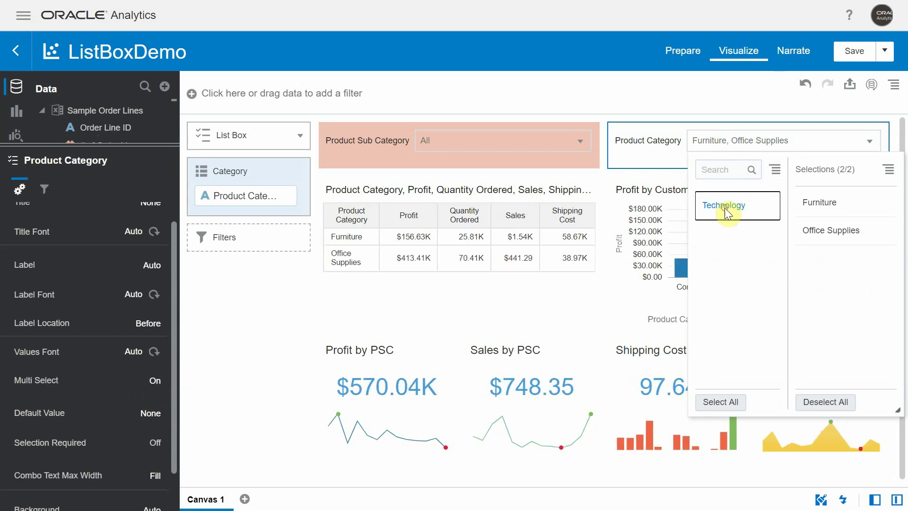
click(724, 207)
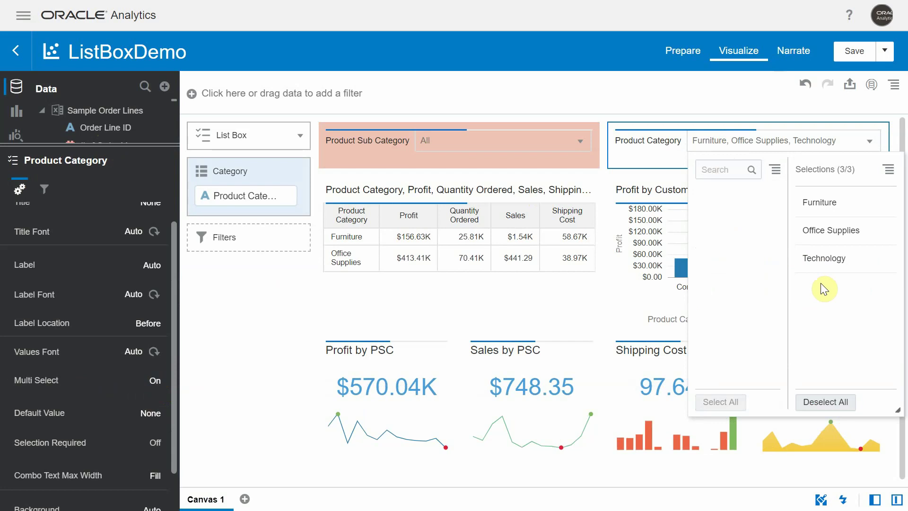
click(156, 384)
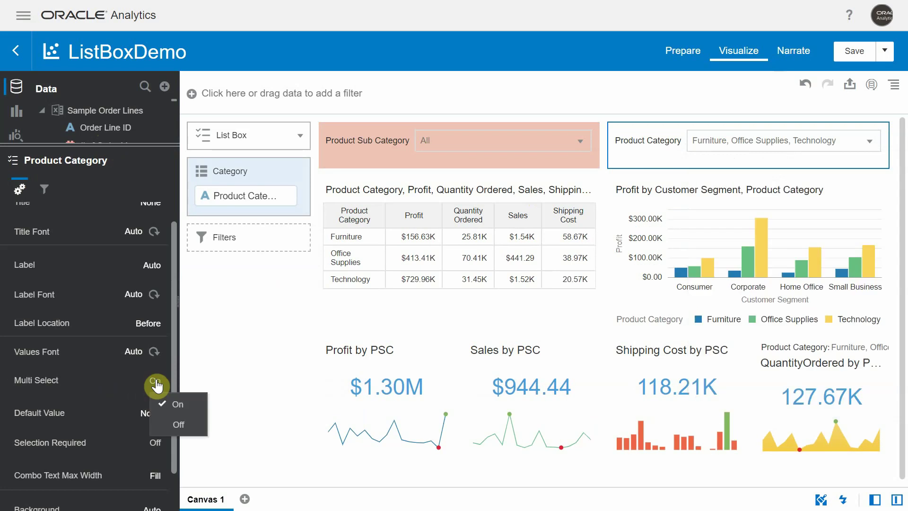
click(175, 428)
click(846, 140)
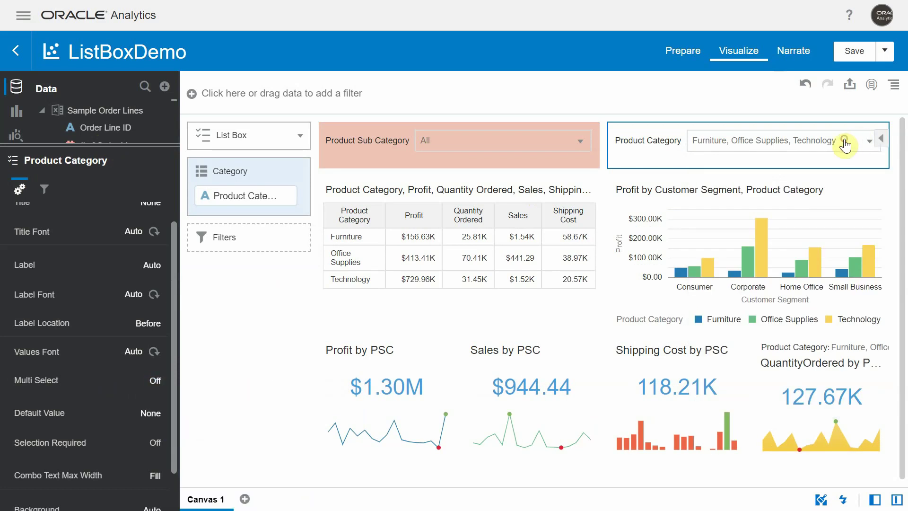
click(836, 203)
click(827, 208)
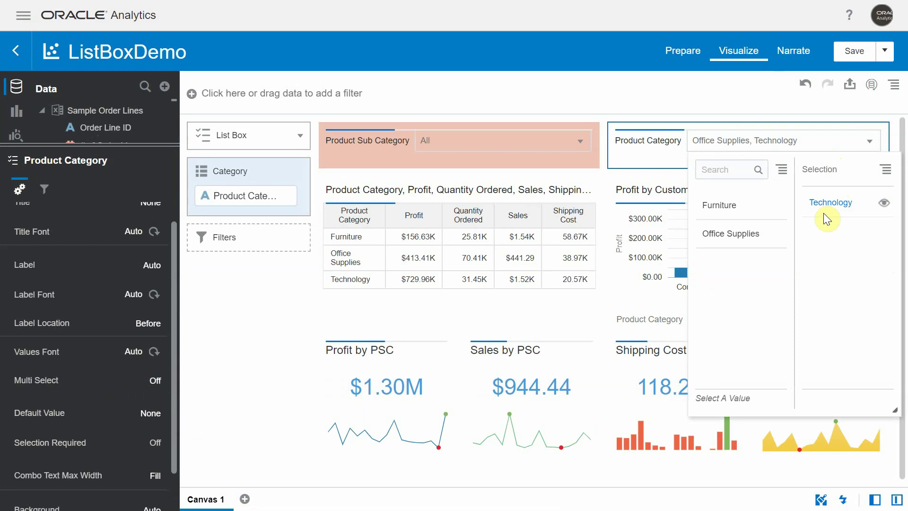
click(827, 208)
click(736, 208)
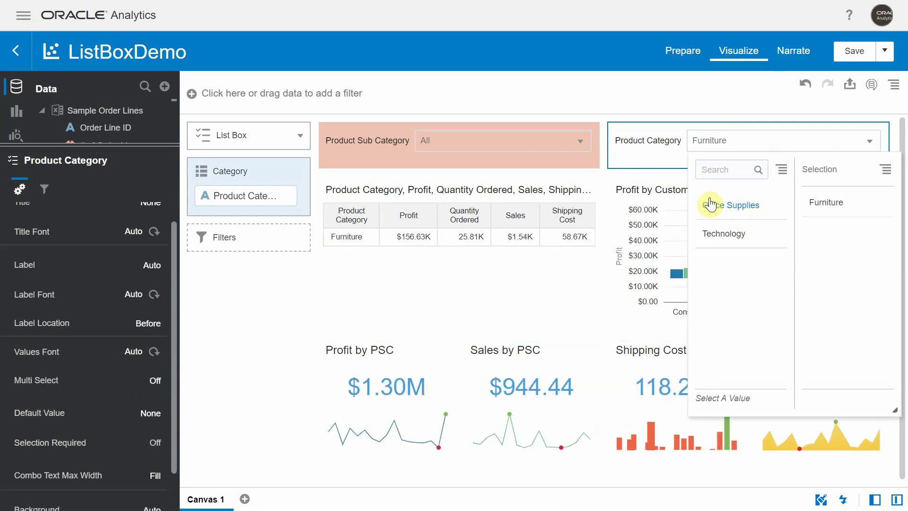
click(726, 207)
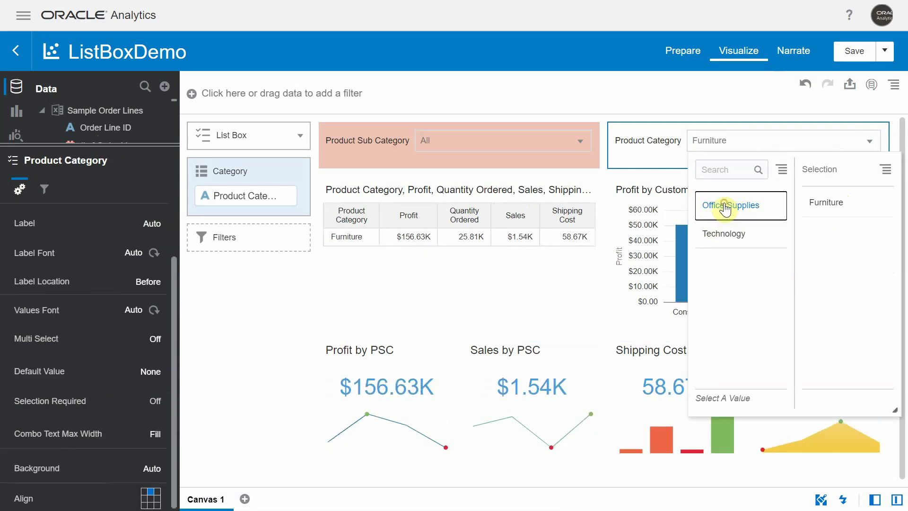
click(727, 208)
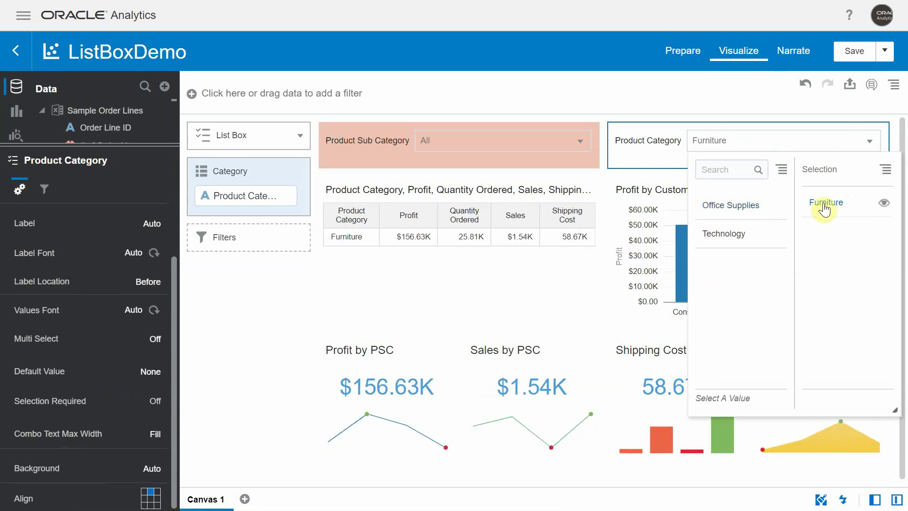
click(107, 338)
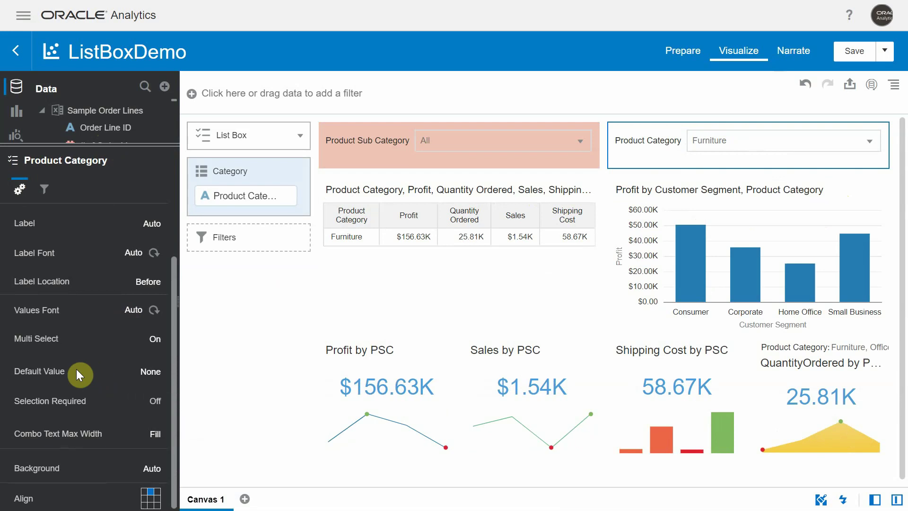
Try Custom, then First in List, as the list box Default Value and check the Product Category values
click(158, 377)
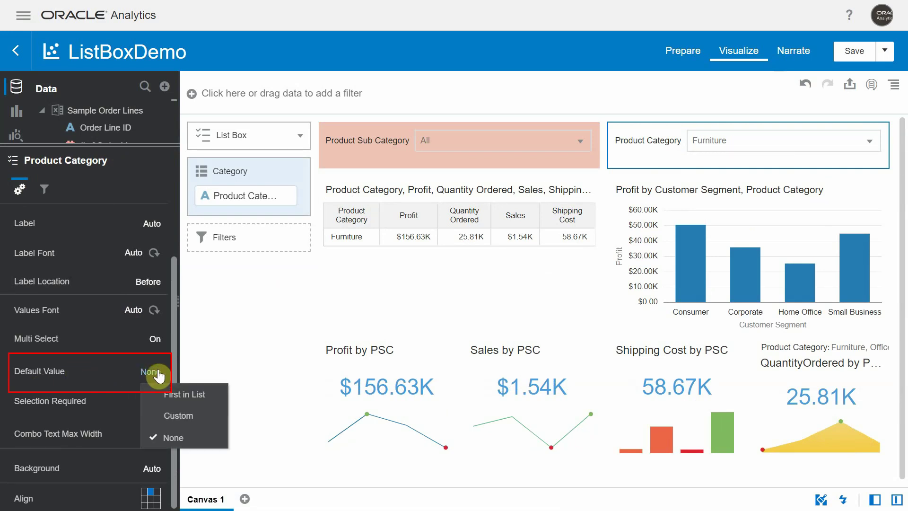
click(173, 426)
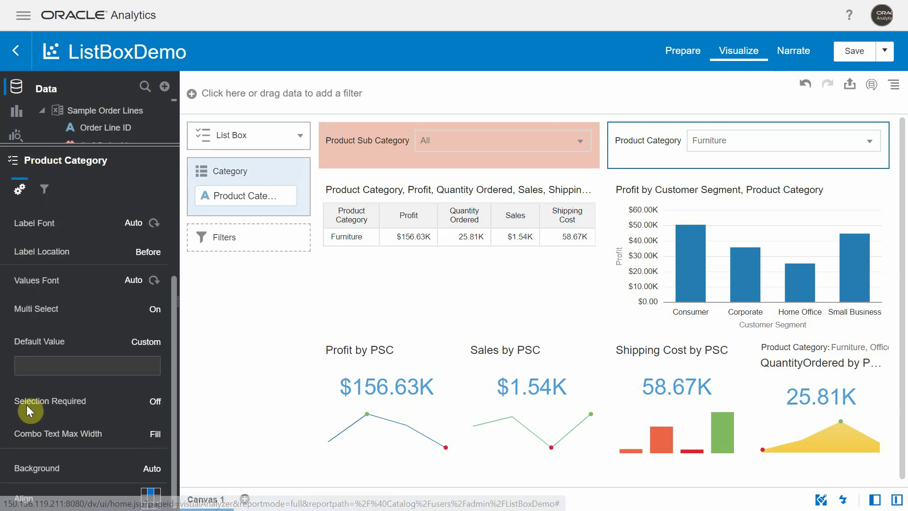
click(160, 354)
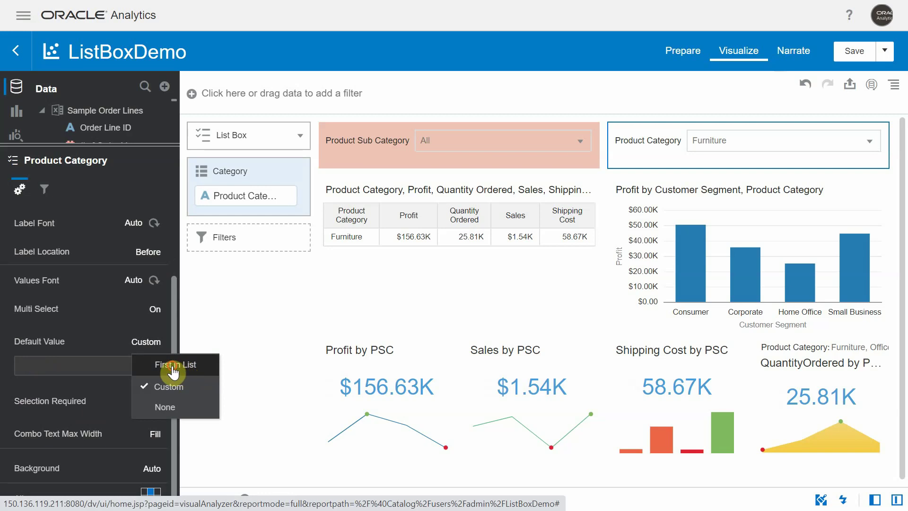
click(173, 367)
click(728, 141)
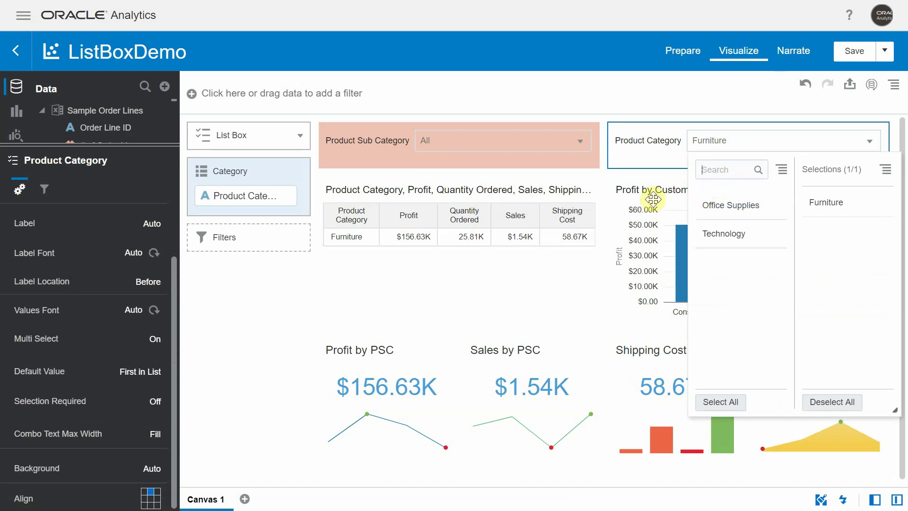
mouse_move(820, 208)
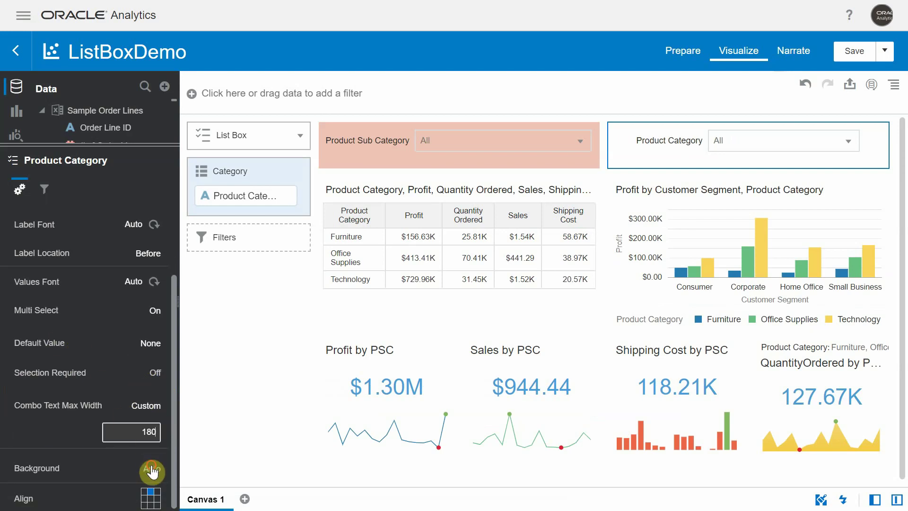
Give the Product Category list box a custom light green background fill
click(151, 471)
click(176, 443)
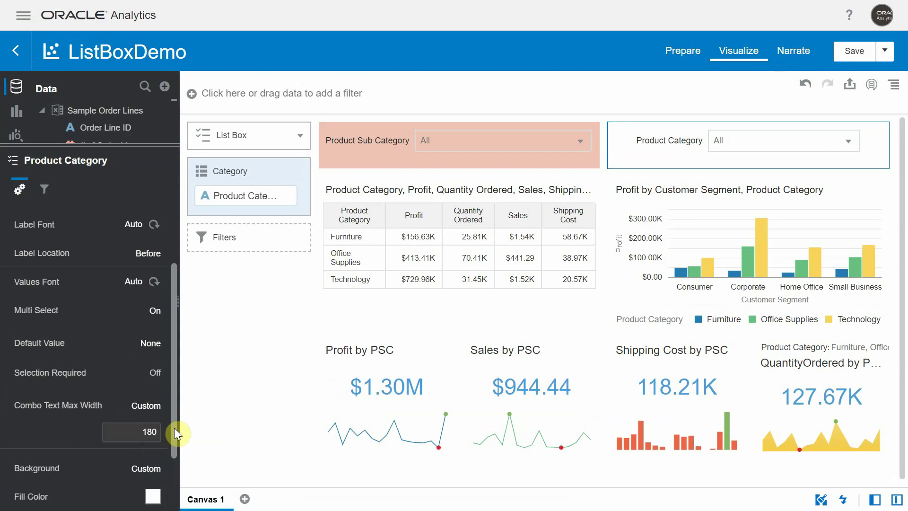
scroll(170, 324, down, 1)
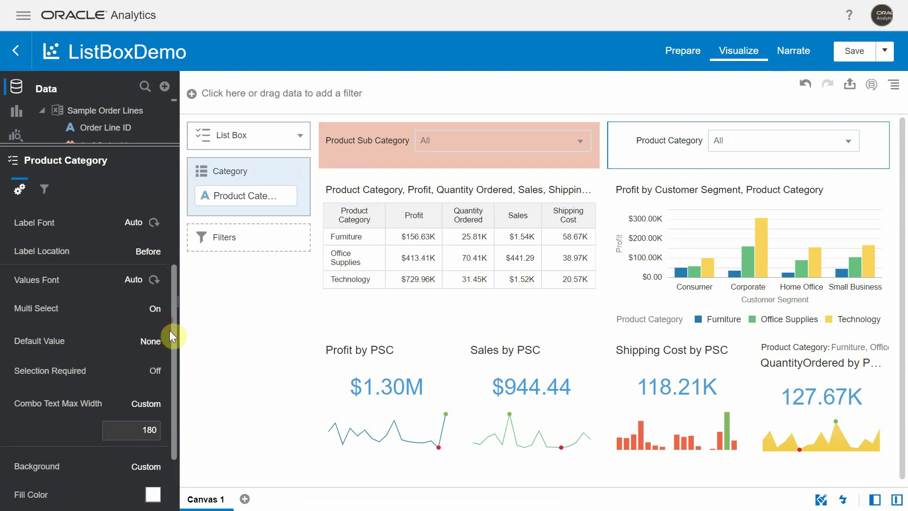
click(153, 494)
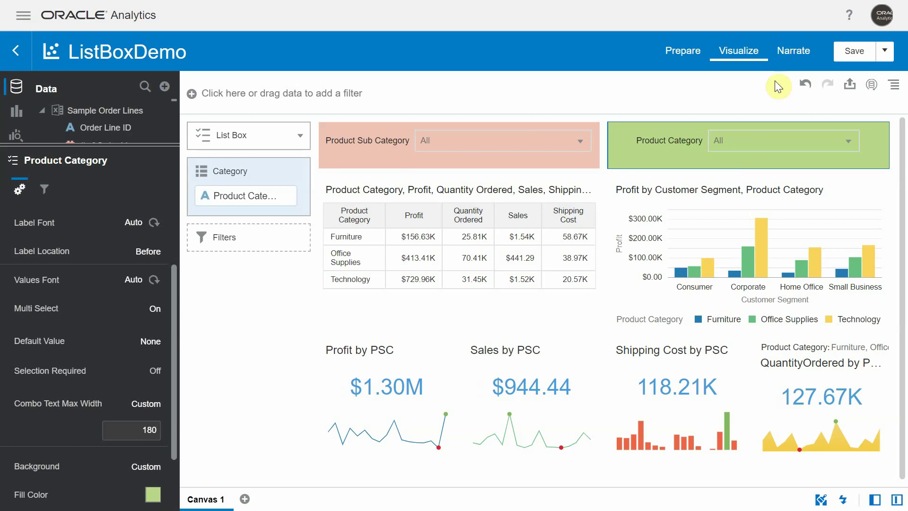
click(786, 52)
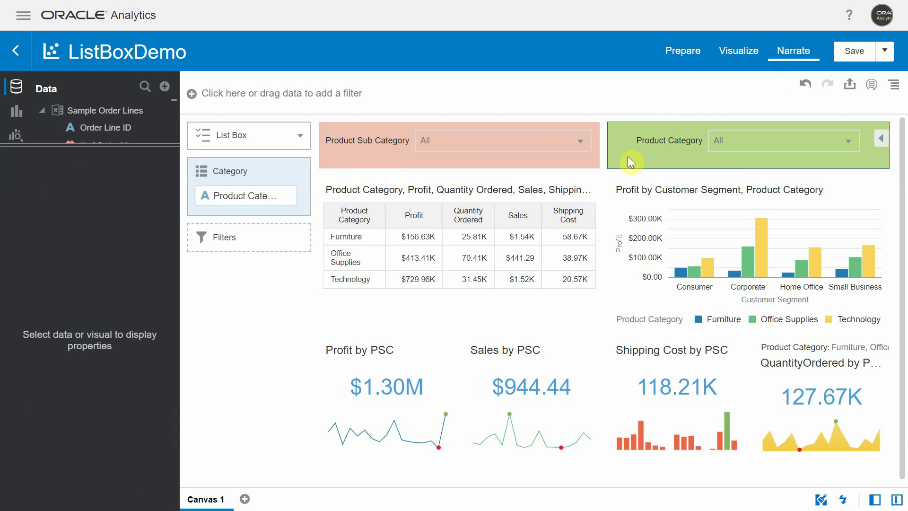
Present the canvas full screen and pick Computer Peripherals and Copiers and Fax as sub-categories
click(877, 82)
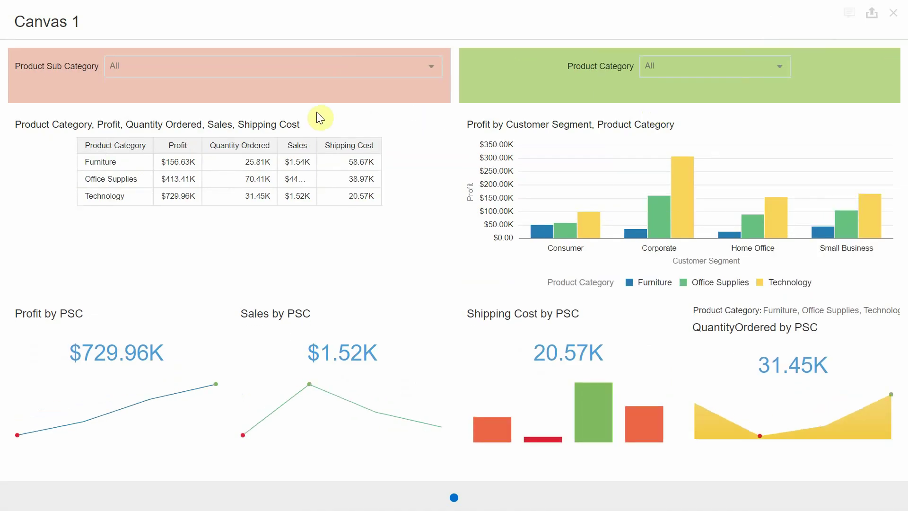
click(197, 69)
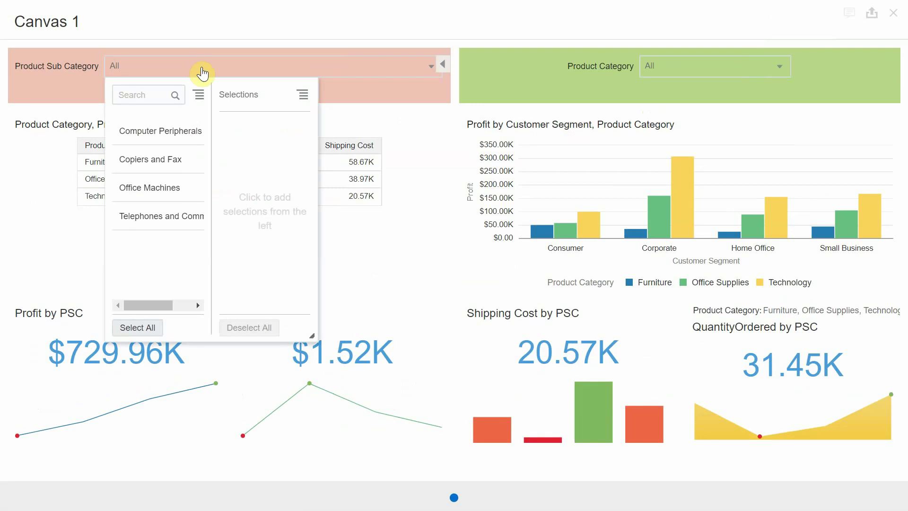
click(175, 137)
click(175, 135)
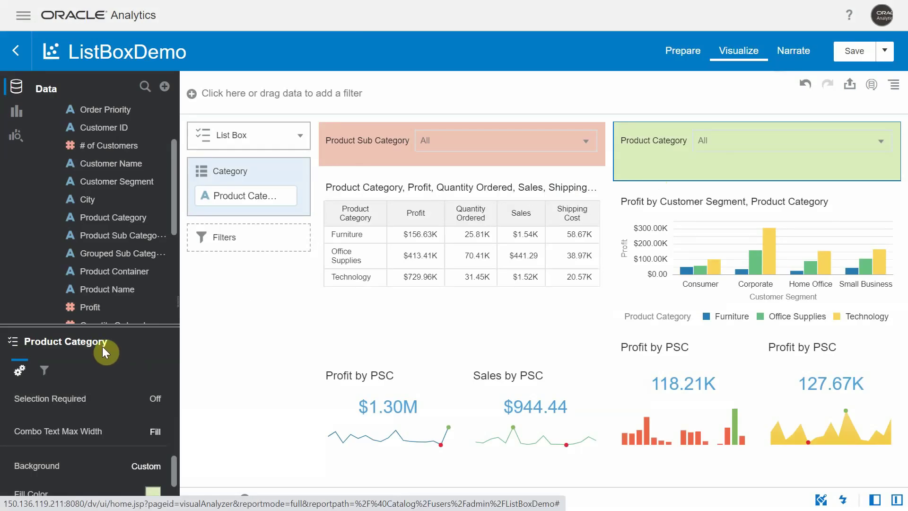
Under Apply This Filter To, uncheck the summary table and the Profit by Customer Segment chart
drag(93, 325, 92, 317)
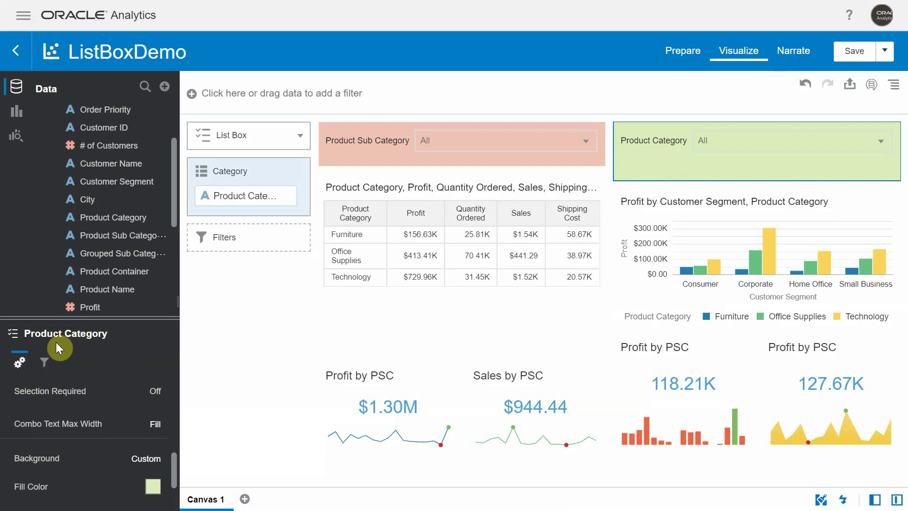
click(44, 362)
scroll(90, 402, down, 1)
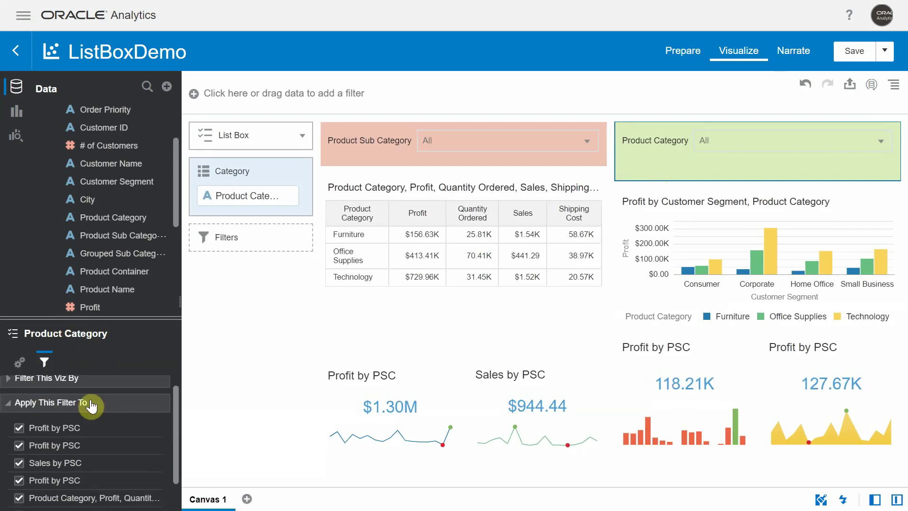
drag(178, 398, 207, 391)
scroll(176, 381, up, 1)
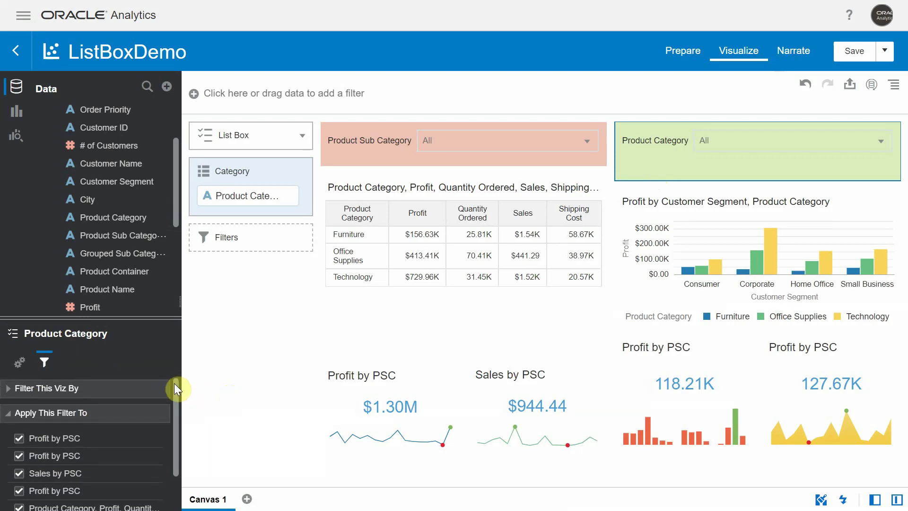
drag(173, 389, 155, 425)
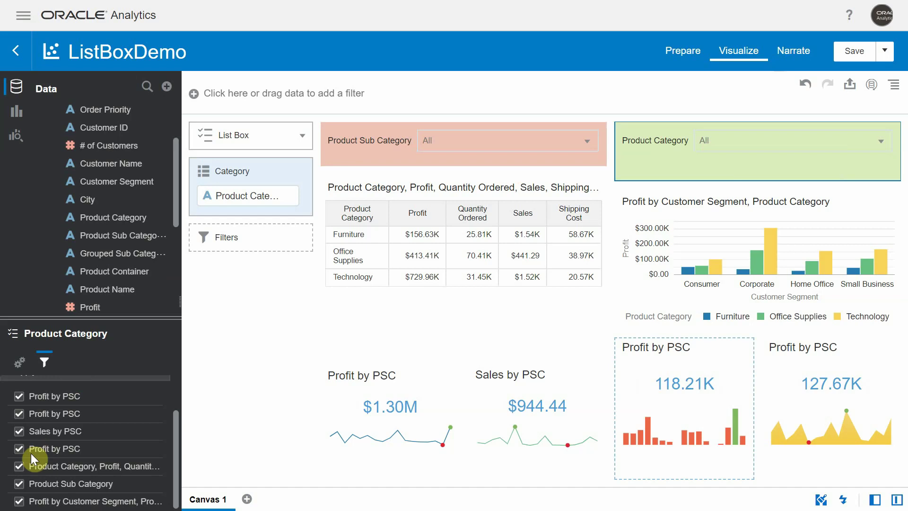
click(19, 467)
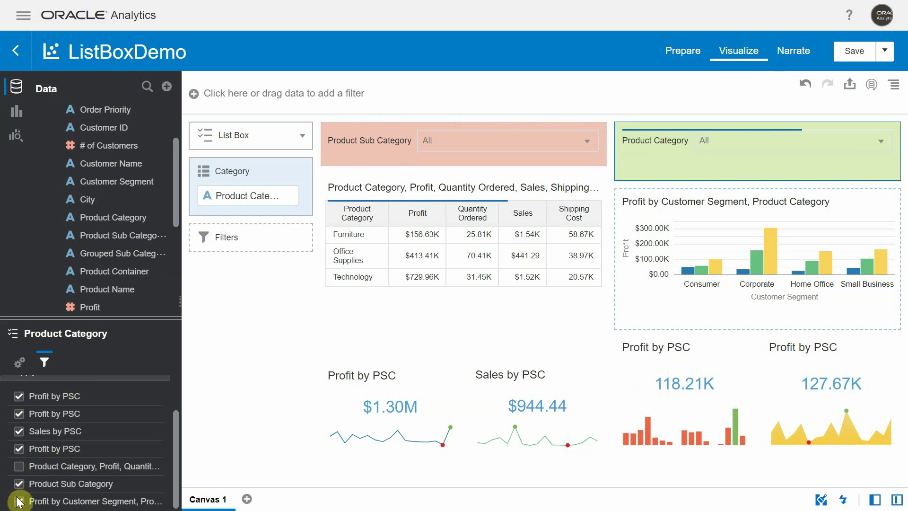
click(19, 501)
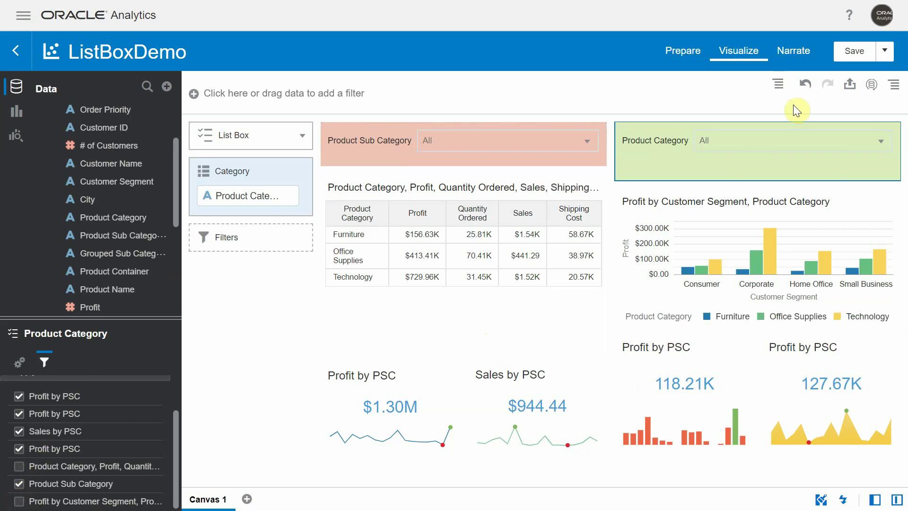
click(817, 142)
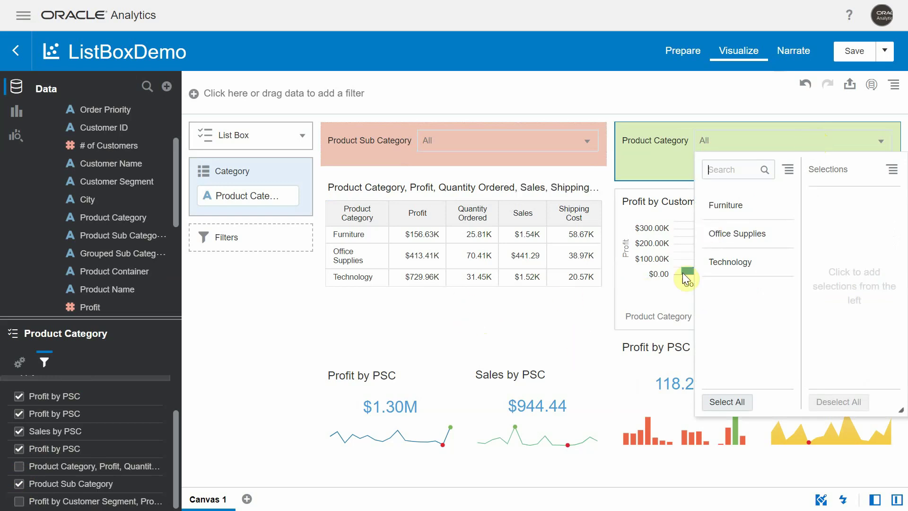
Choose Furniture and Office Supplies in the Product Category list box, then go full screen with F11
click(657, 284)
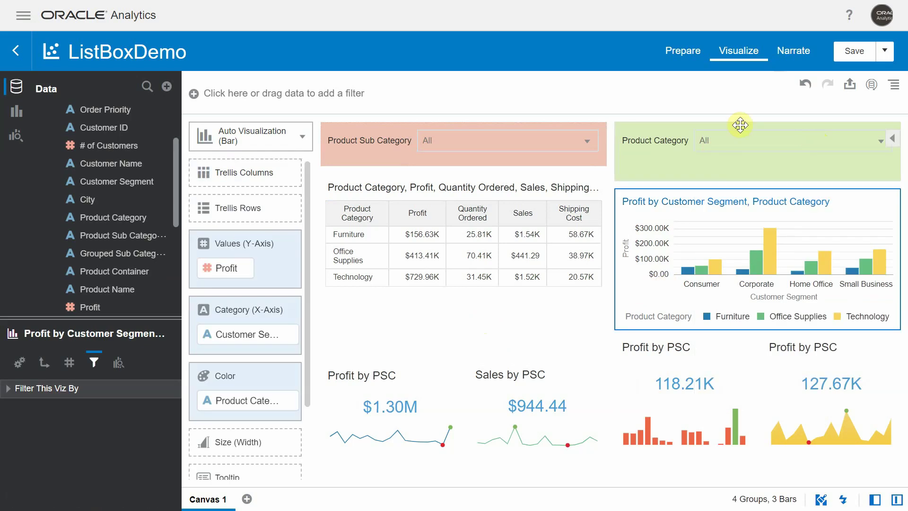
click(759, 143)
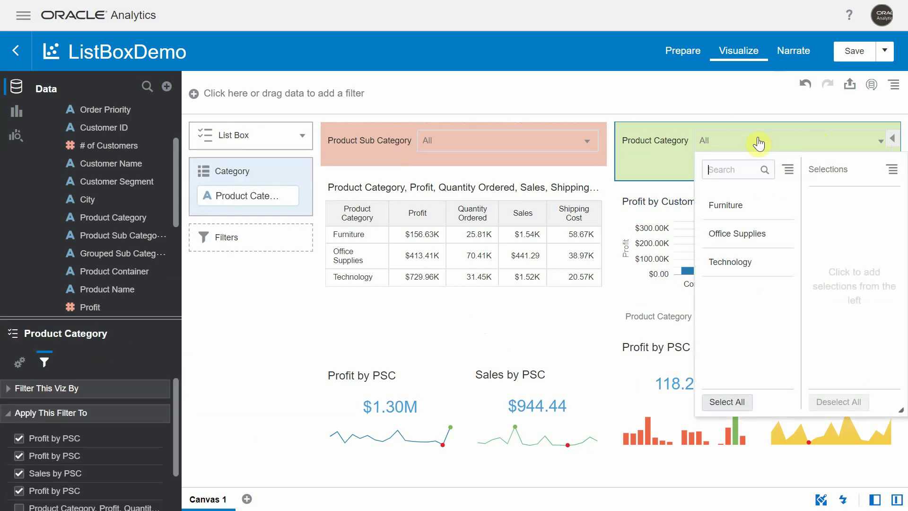
click(733, 221)
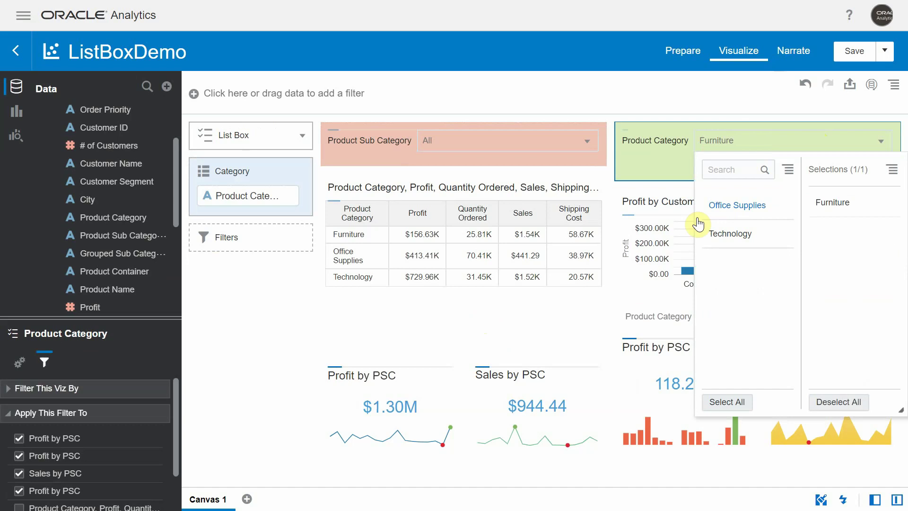
click(551, 308)
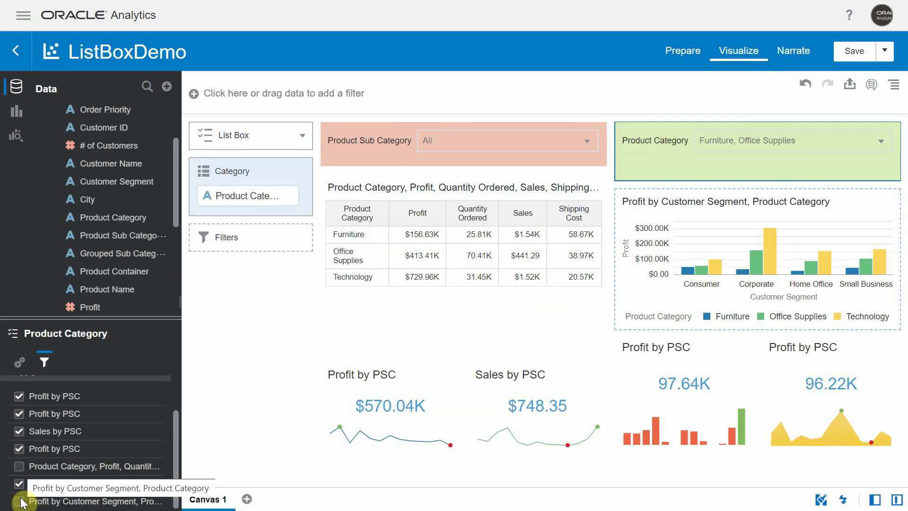
key(F11)
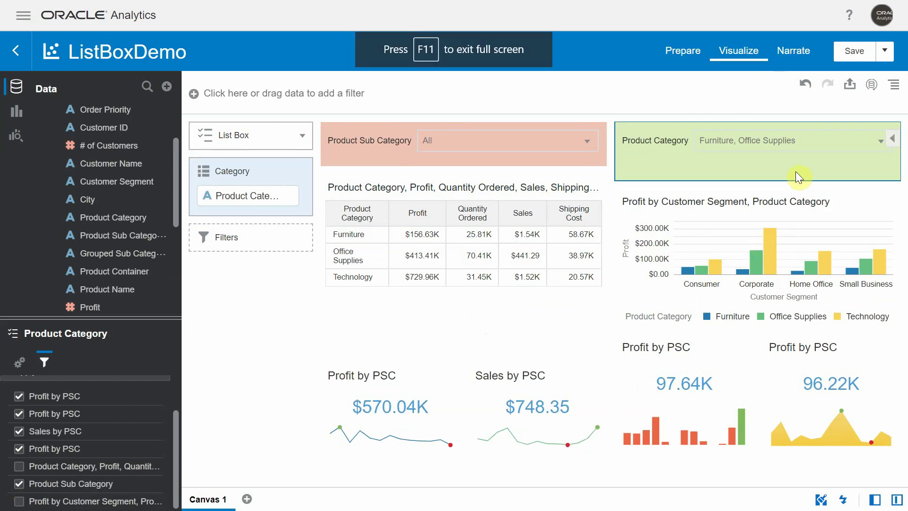